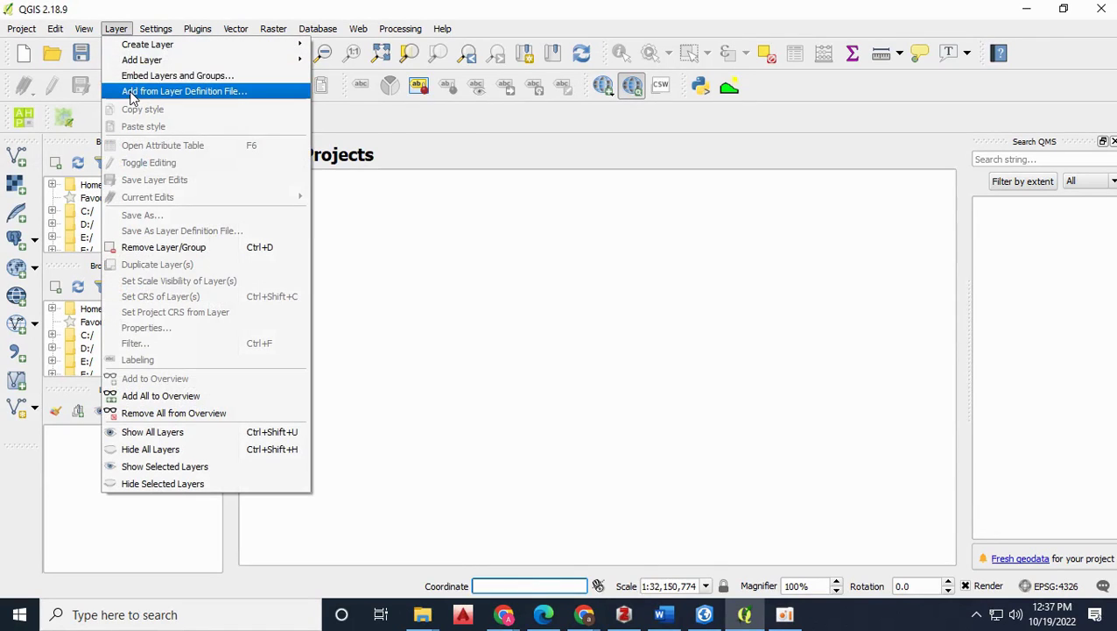
Start a delimited text layer and choose pk.csv as the source file
mouse_move(156, 66)
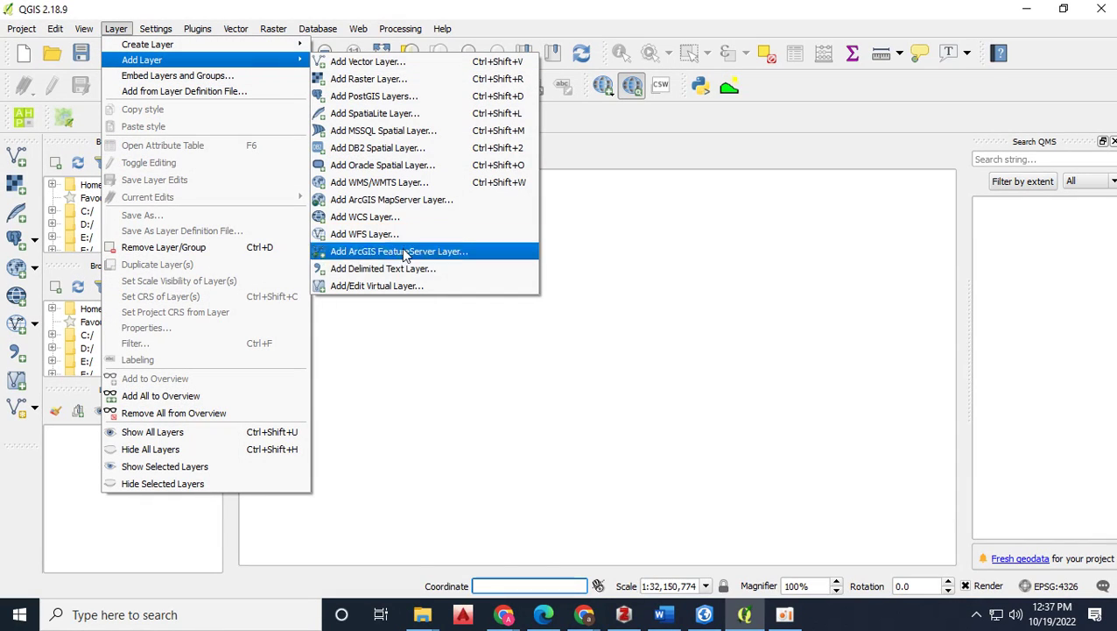
click(451, 273)
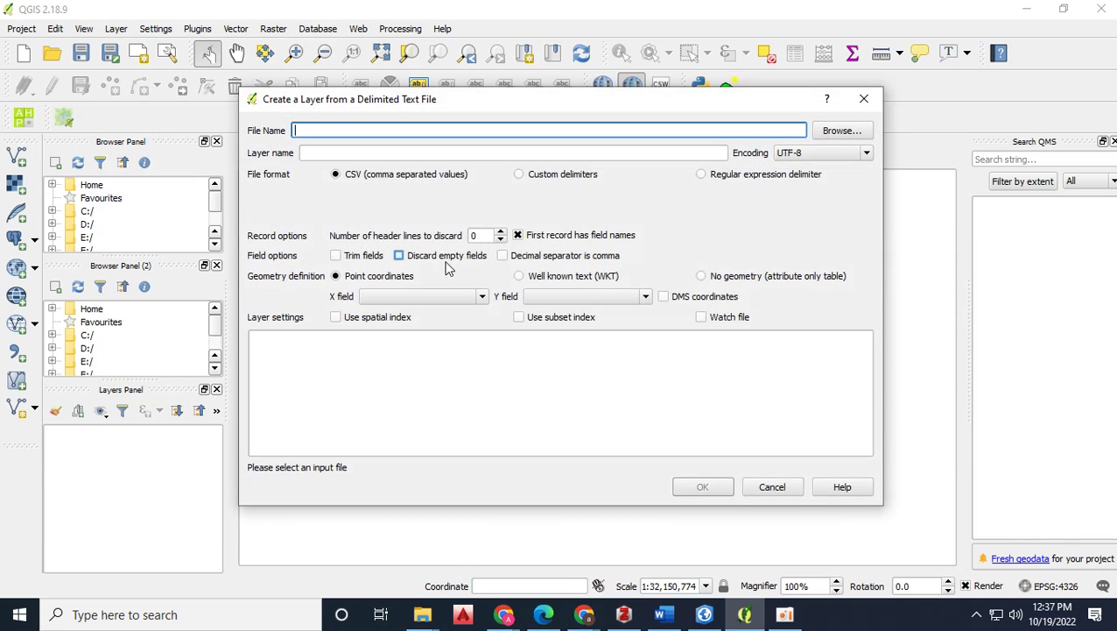
click(840, 133)
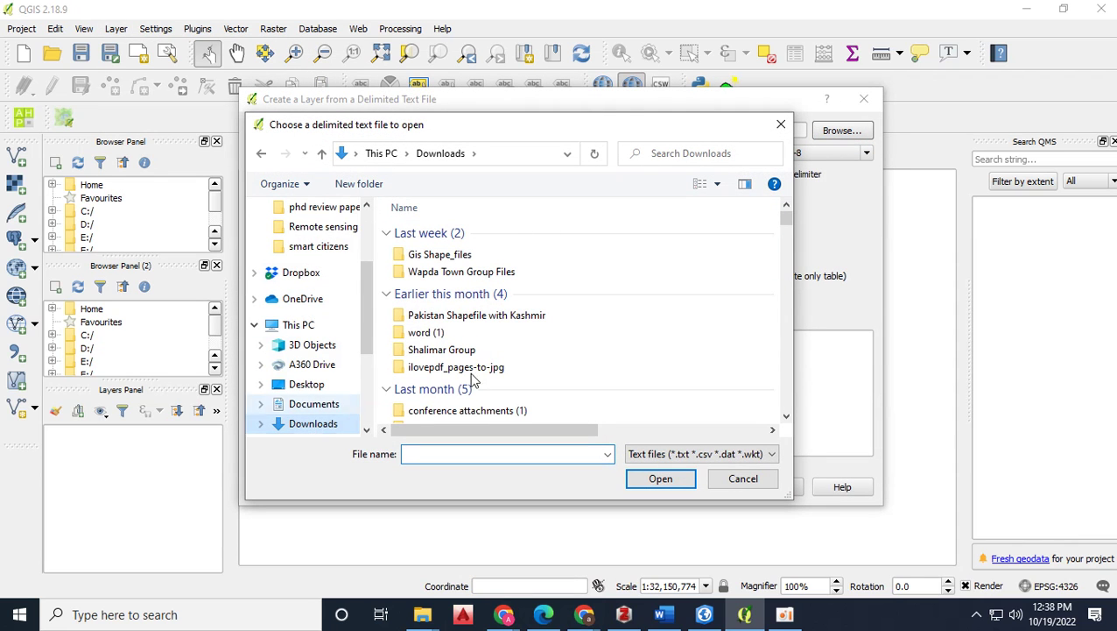
scroll(569, 319, down, 5)
scroll(565, 321, up, 3)
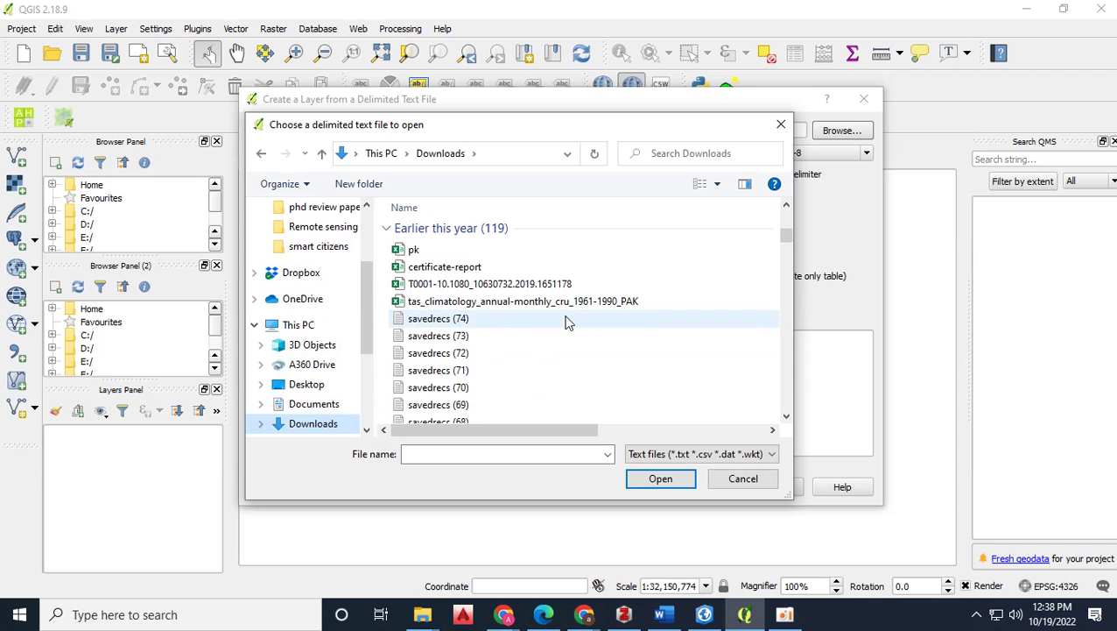
click(424, 250)
click(660, 479)
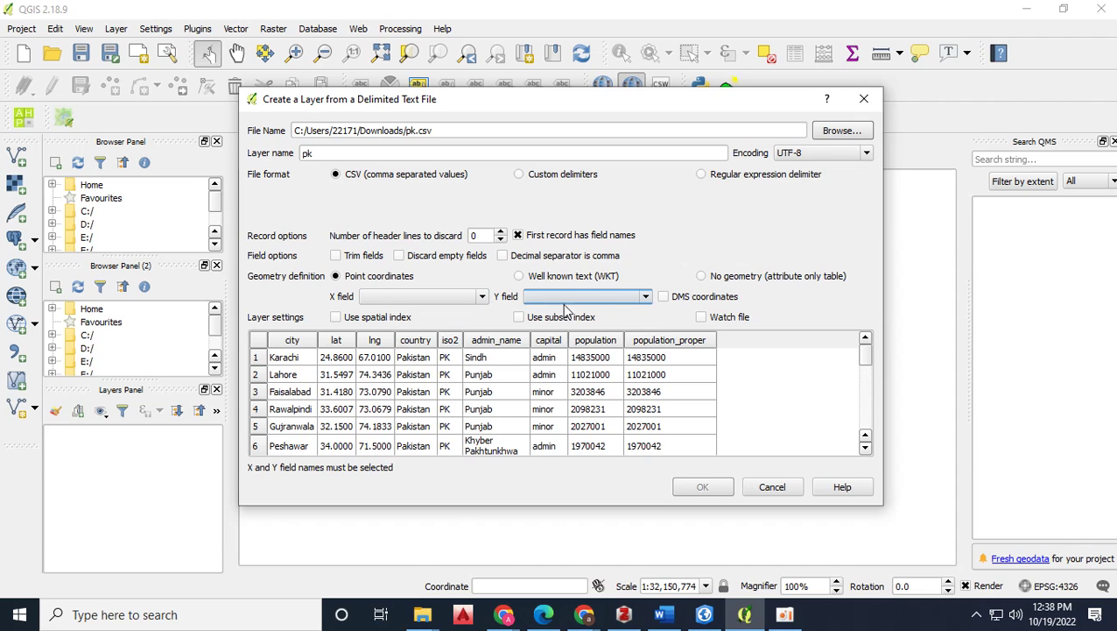
Use lng as the X field and lat as the Y field, creating the pk point layer
click(480, 297)
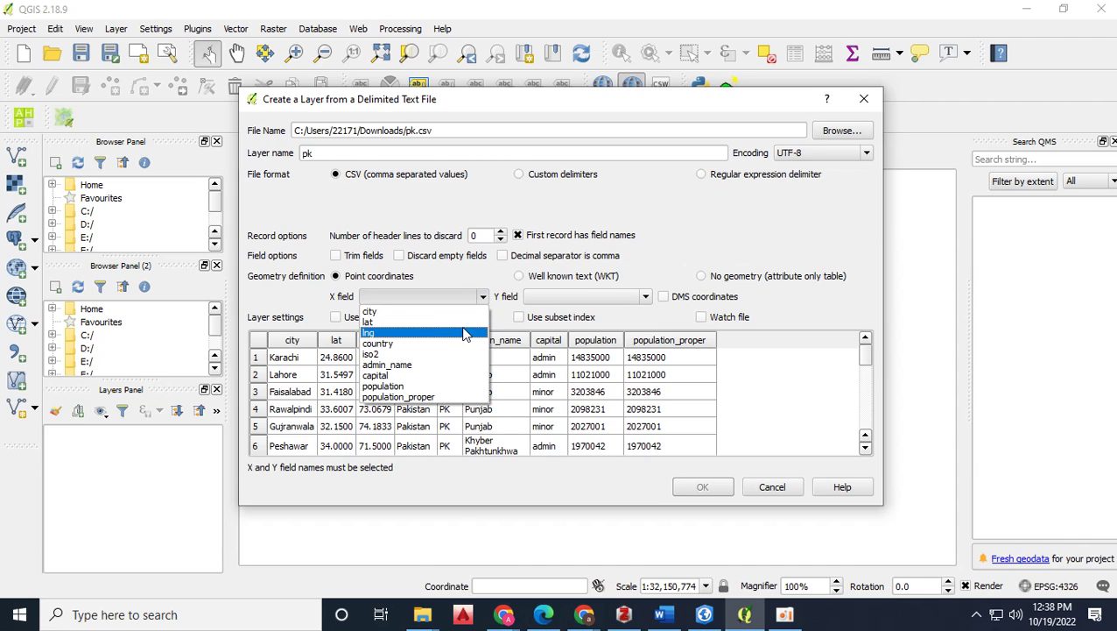
click(465, 334)
click(626, 297)
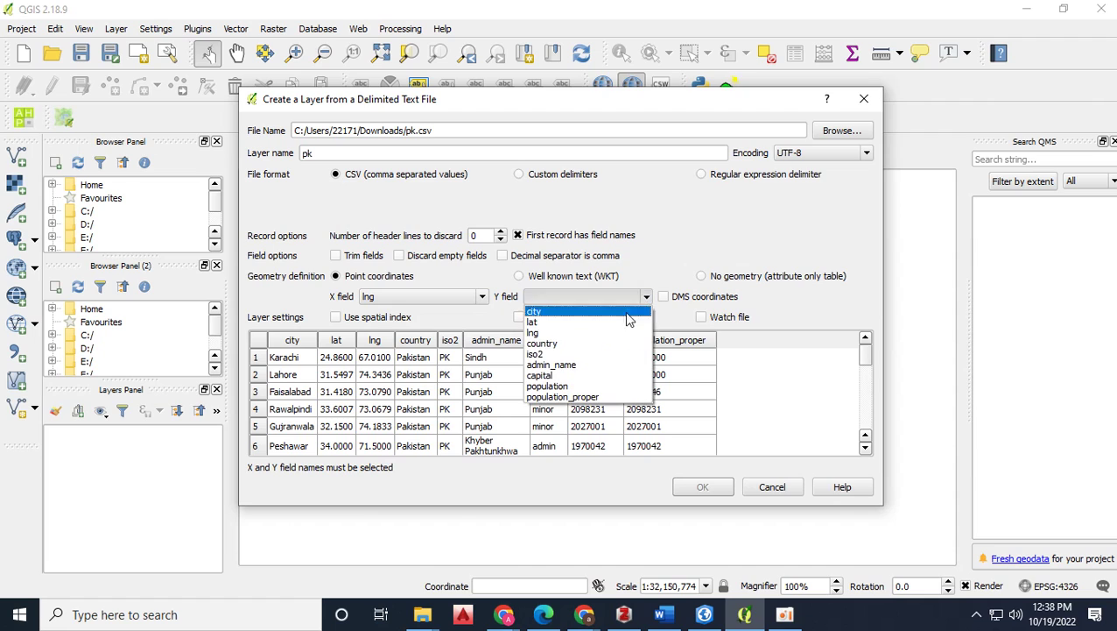
click(624, 323)
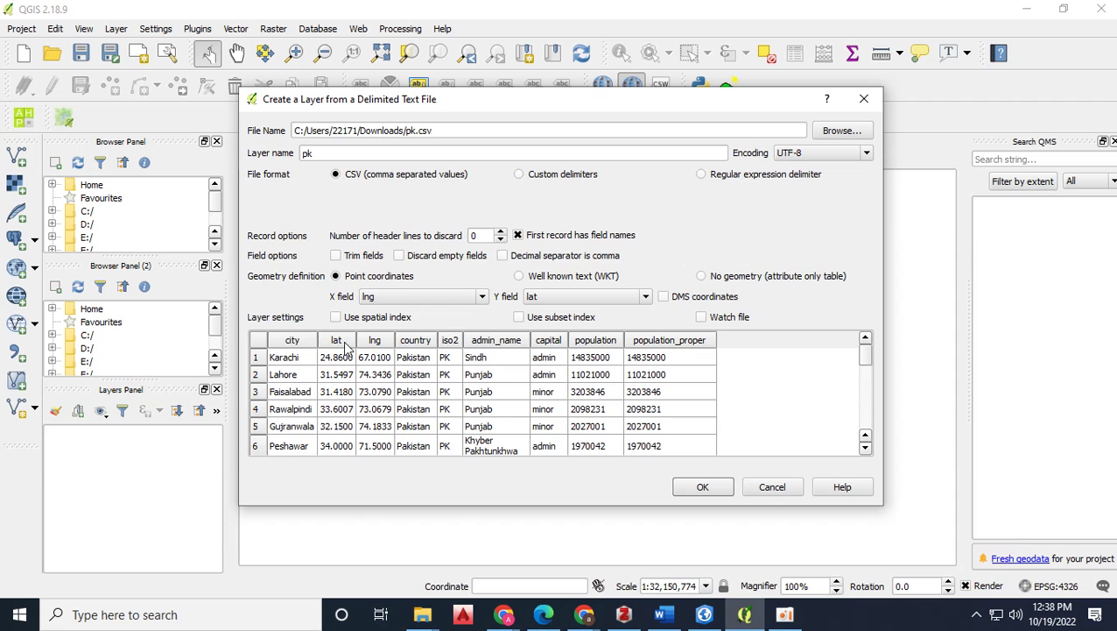
click(703, 488)
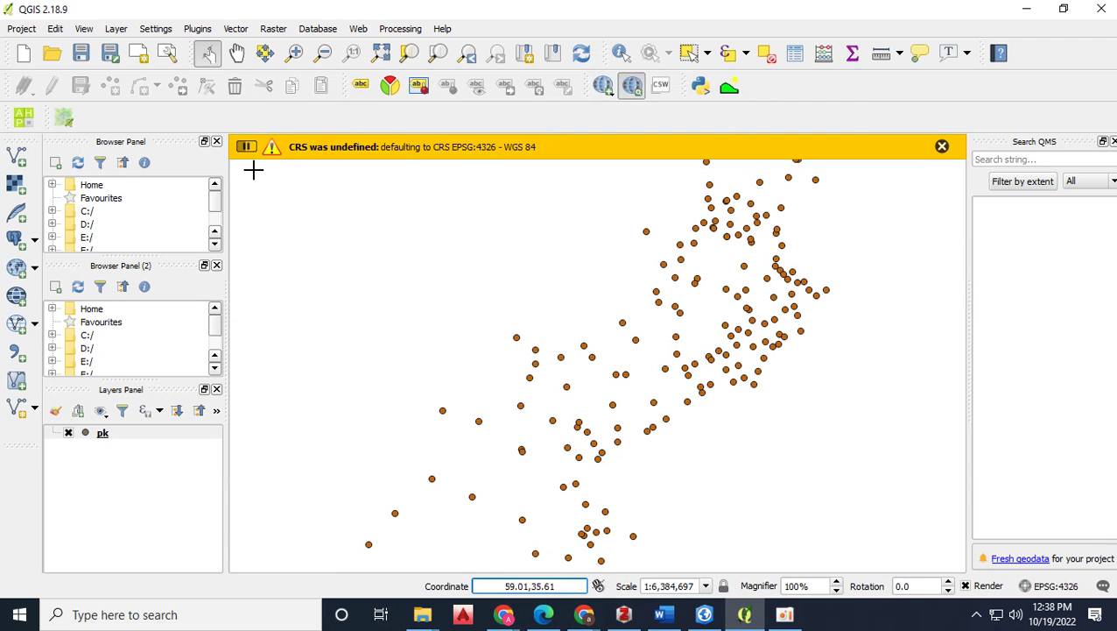
Open Save As for the pk layer from its Layers panel context menu
click(101, 438)
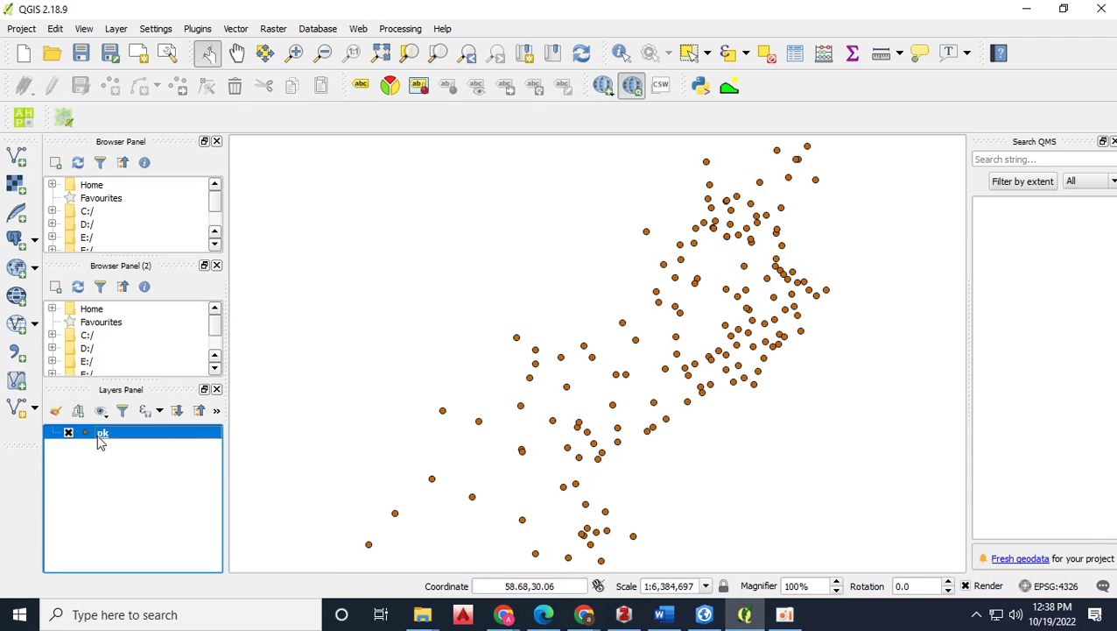
right_click(99, 442)
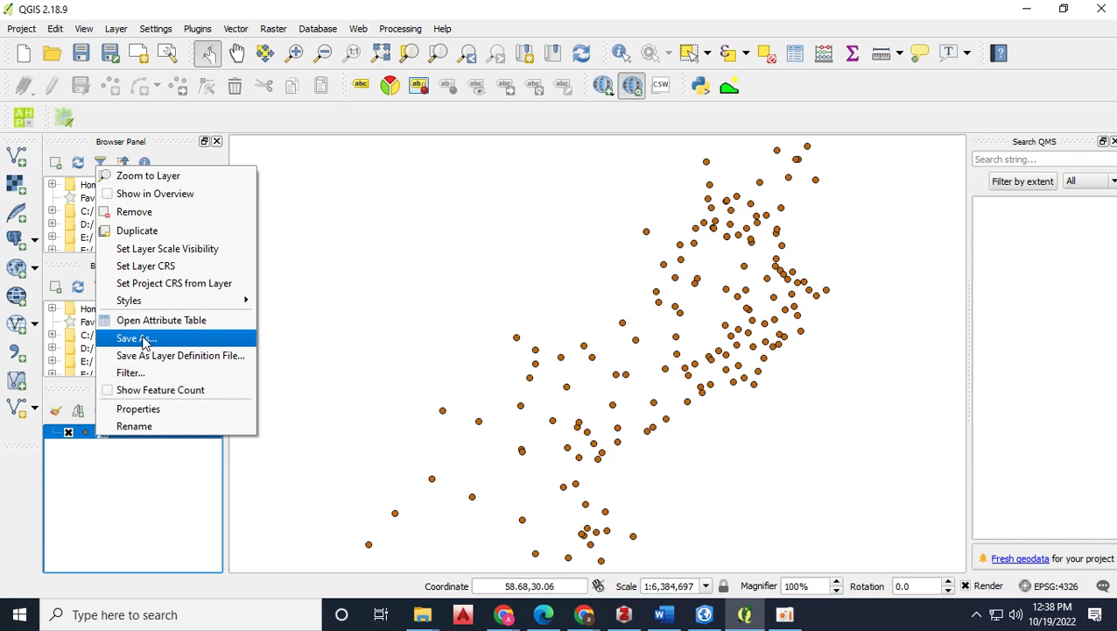
mouse_move(157, 306)
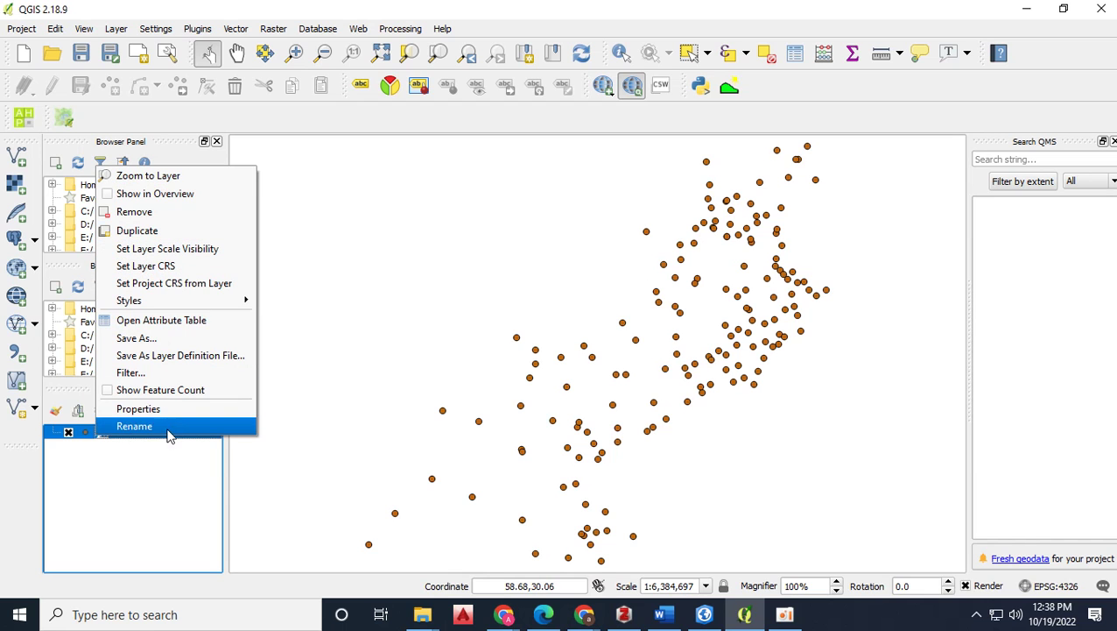
click(173, 341)
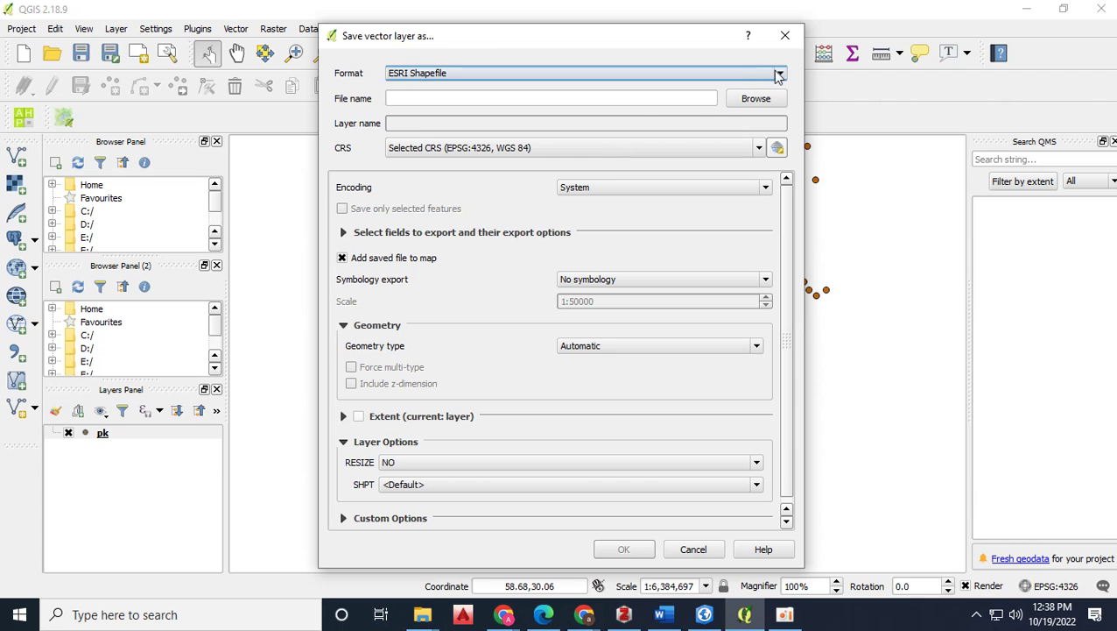
Export pk as an ESRI Shapefile named cities in D:\Article and add it to the map
click(776, 72)
key(Escape)
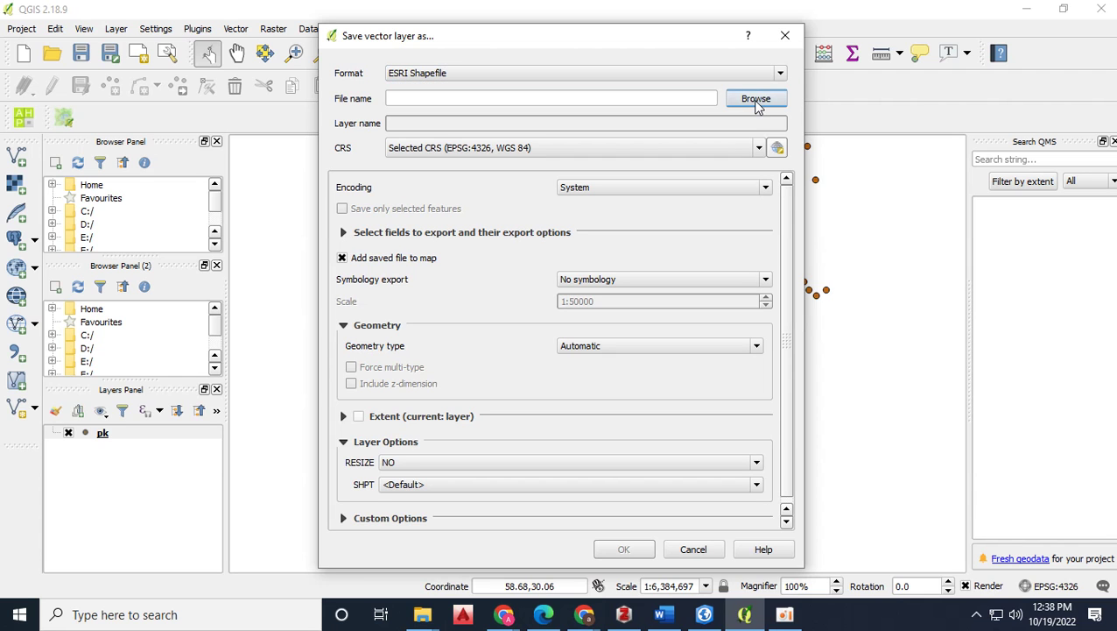
click(753, 100)
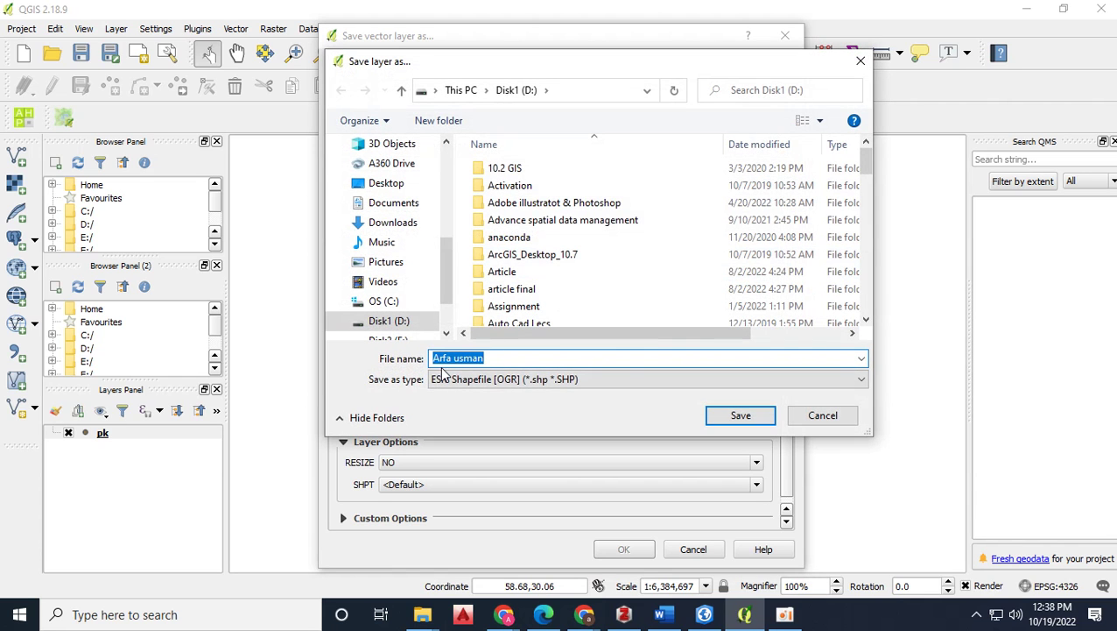
scroll(444, 296, down, 1)
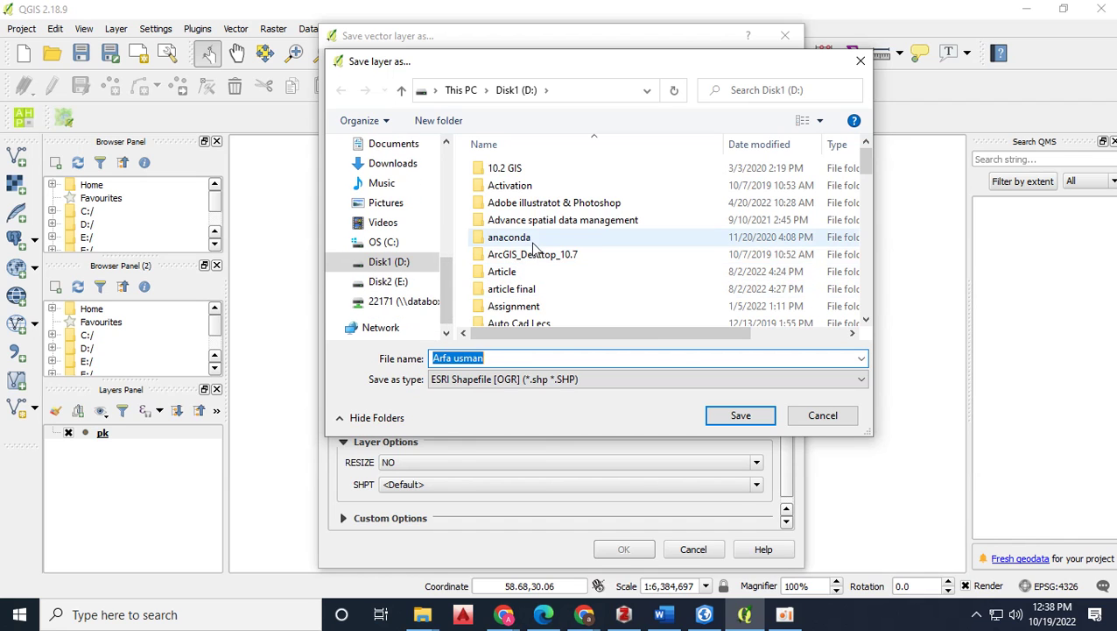
double_click(516, 273)
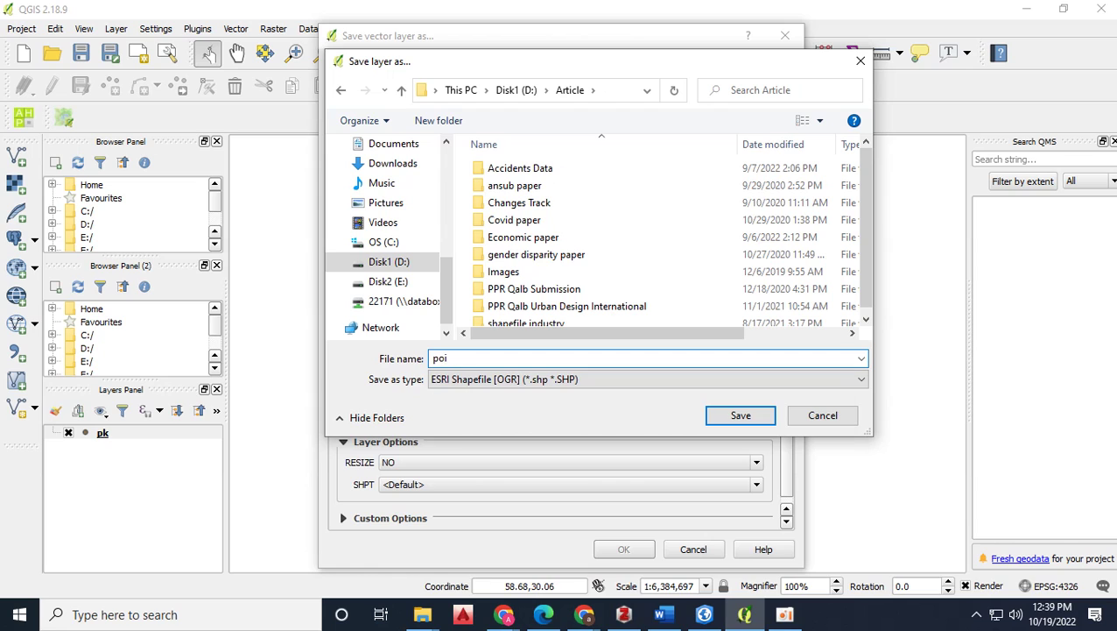
key(BackSpace)
key(BackSpace)
key(BackSpace)
text(cities)
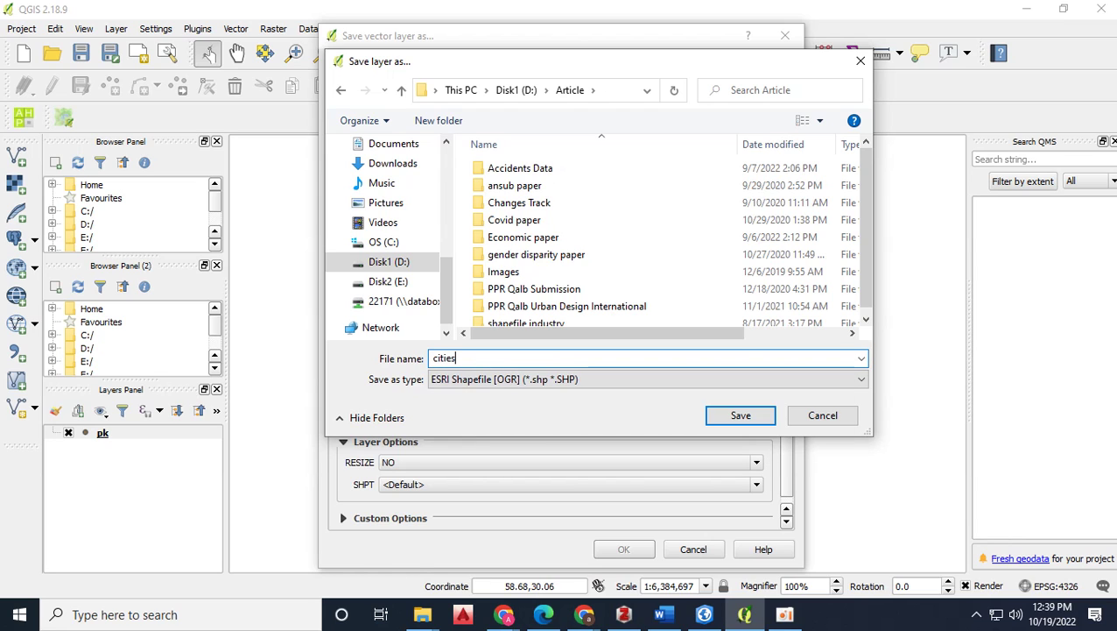
click(736, 416)
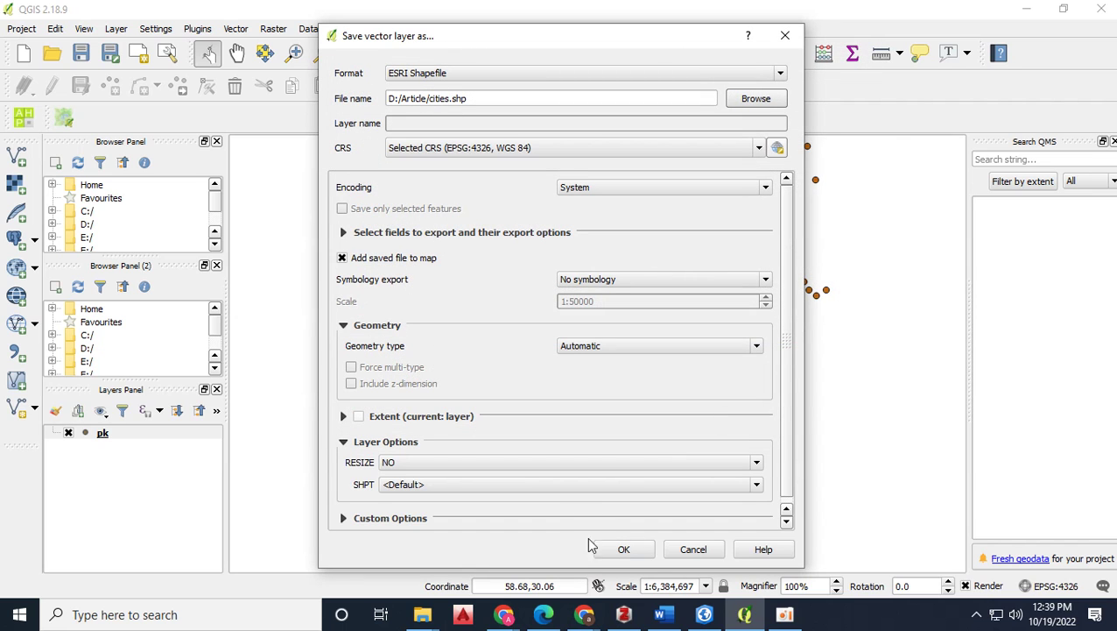
click(622, 549)
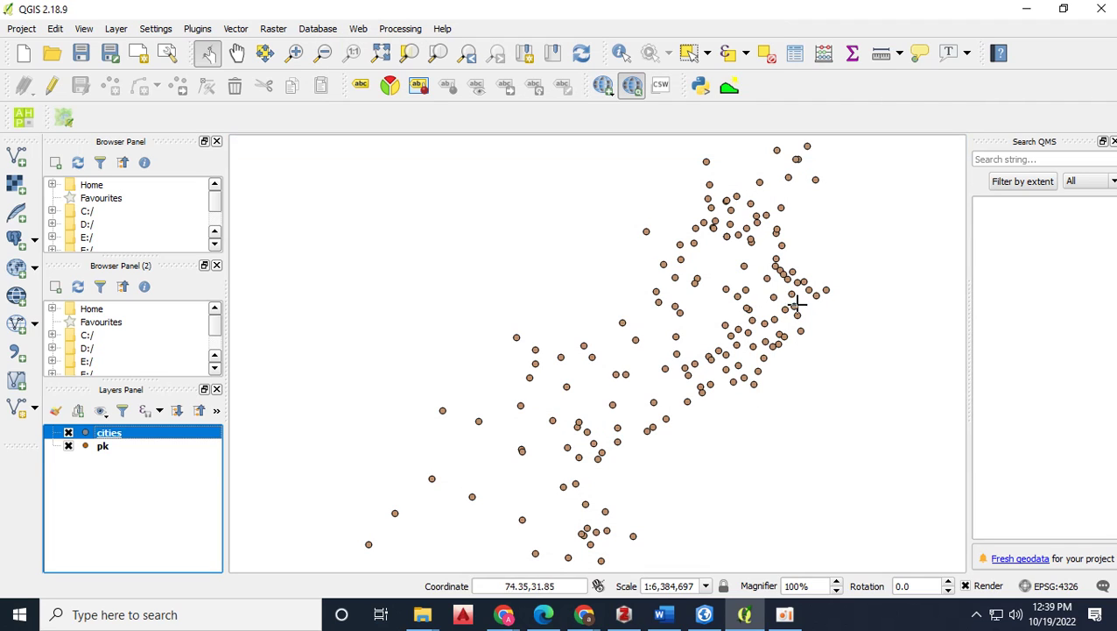
Remove the cities layer from the QGIS map and switch to ArcGIS Pro
right_click(110, 438)
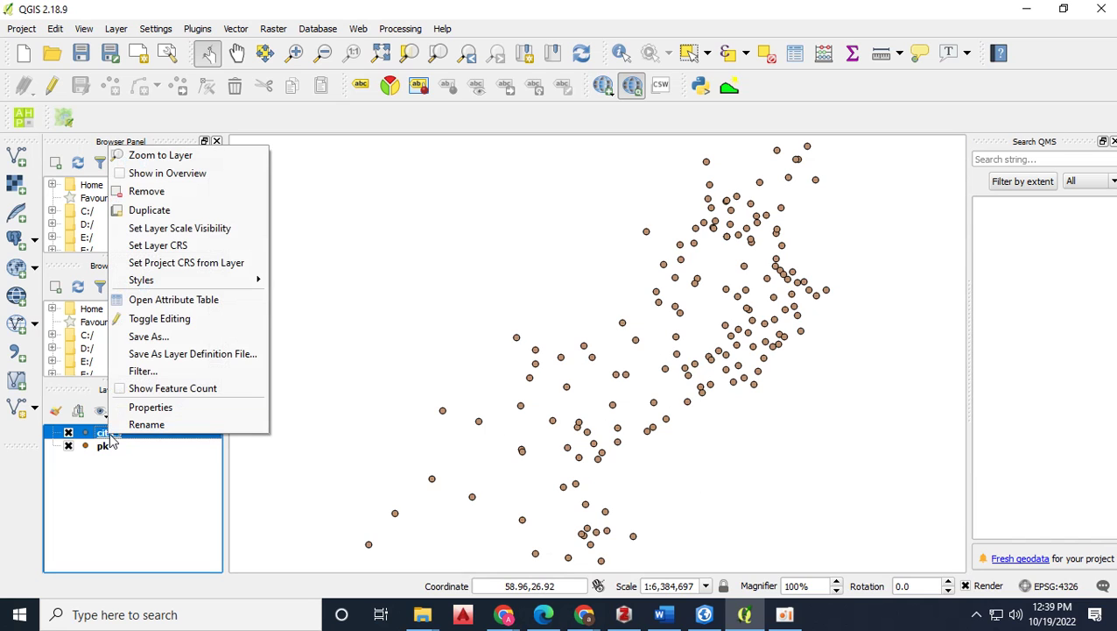
click(171, 192)
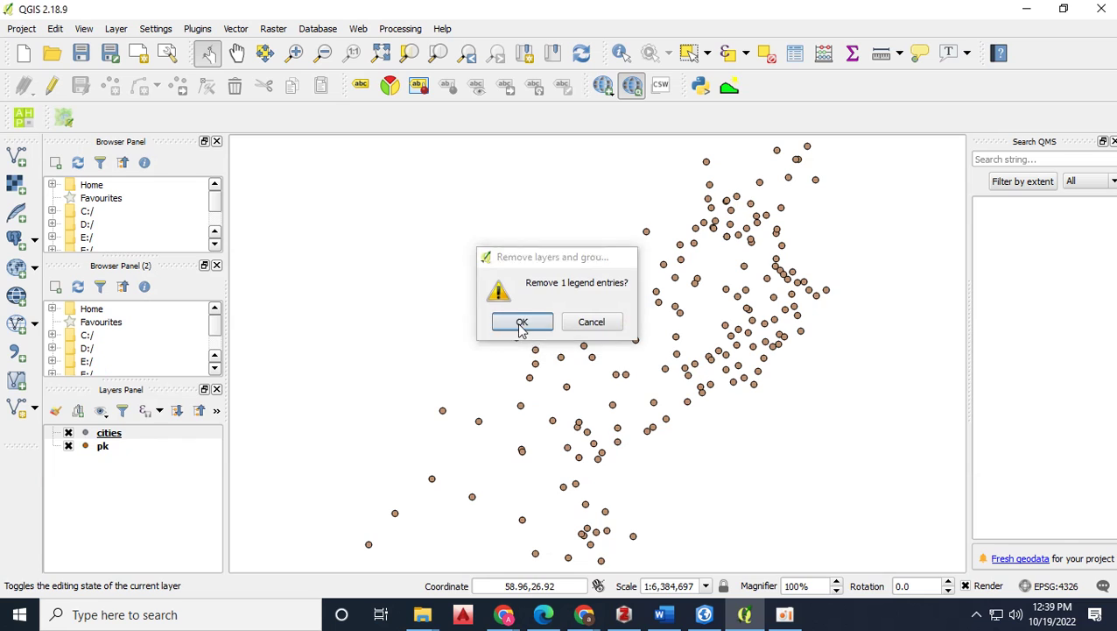
click(520, 323)
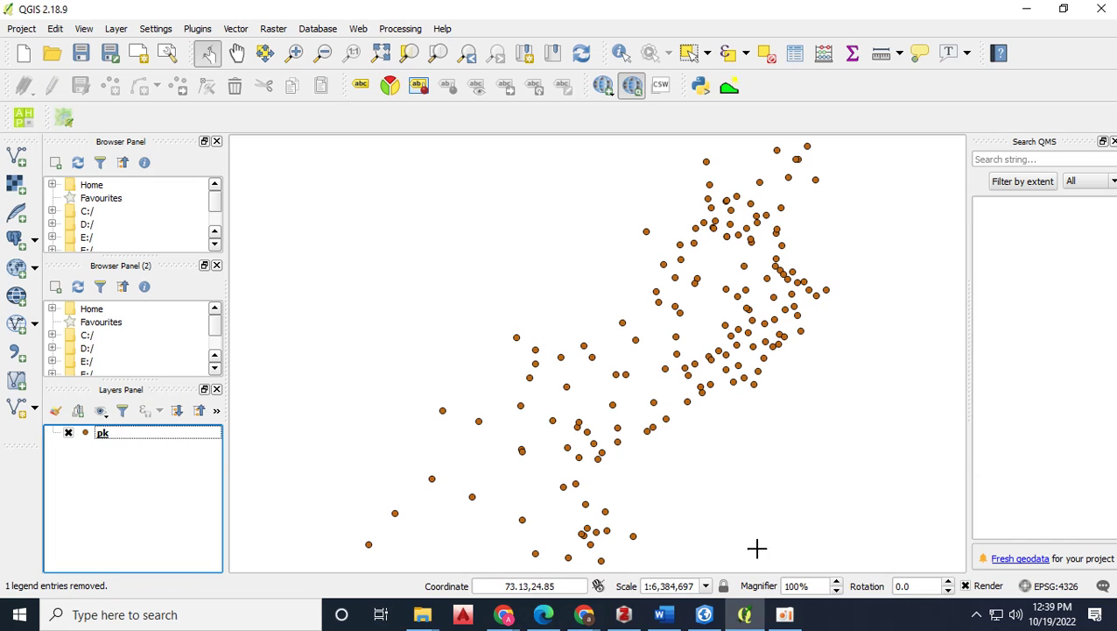
click(704, 614)
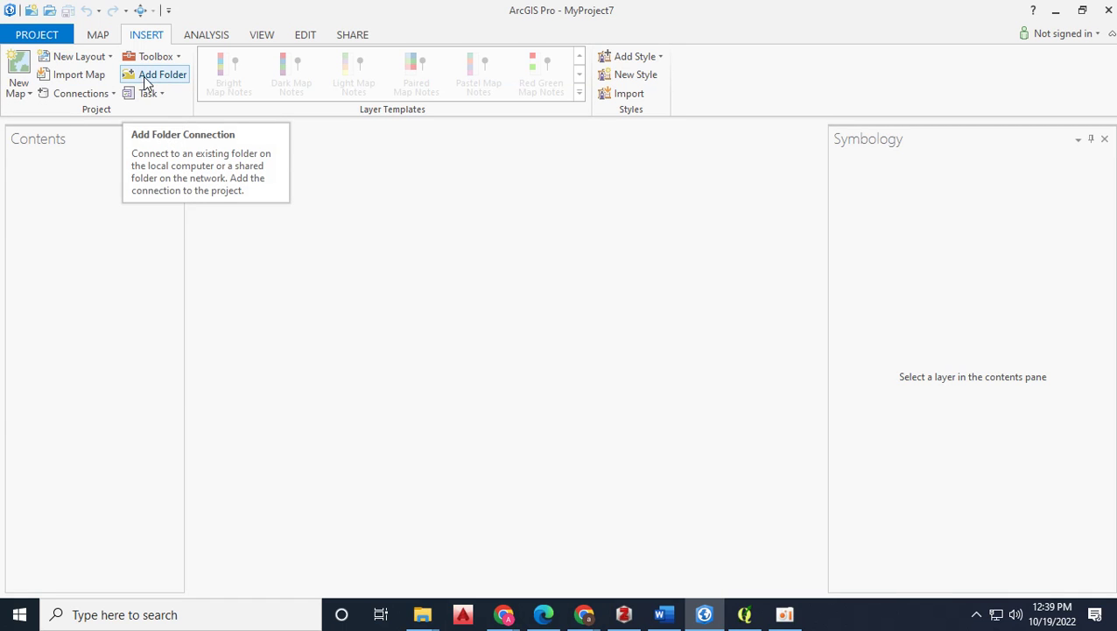
Insert a new 2D map with the default Topographic basemap
click(18, 94)
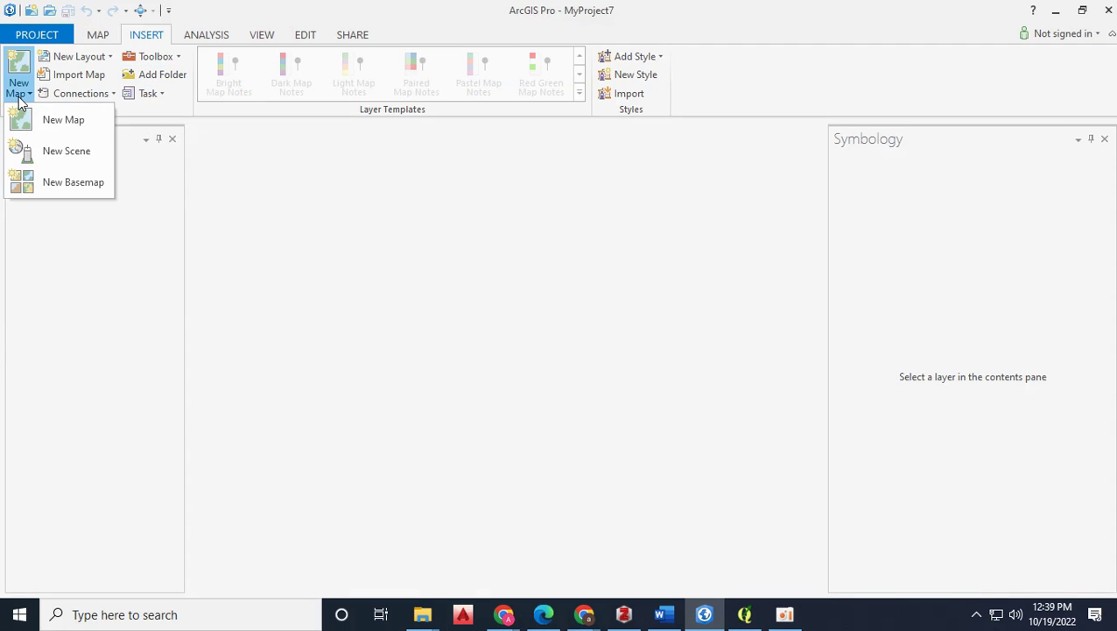
click(35, 122)
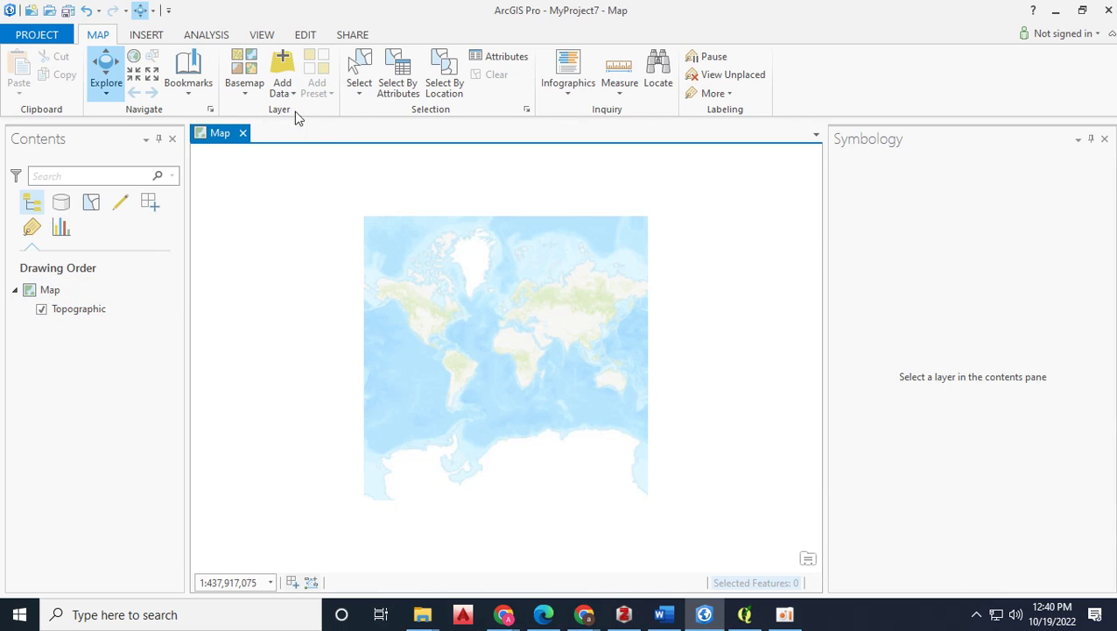
Add cities.shp from Disk1 (D:) > Article to the map
click(286, 91)
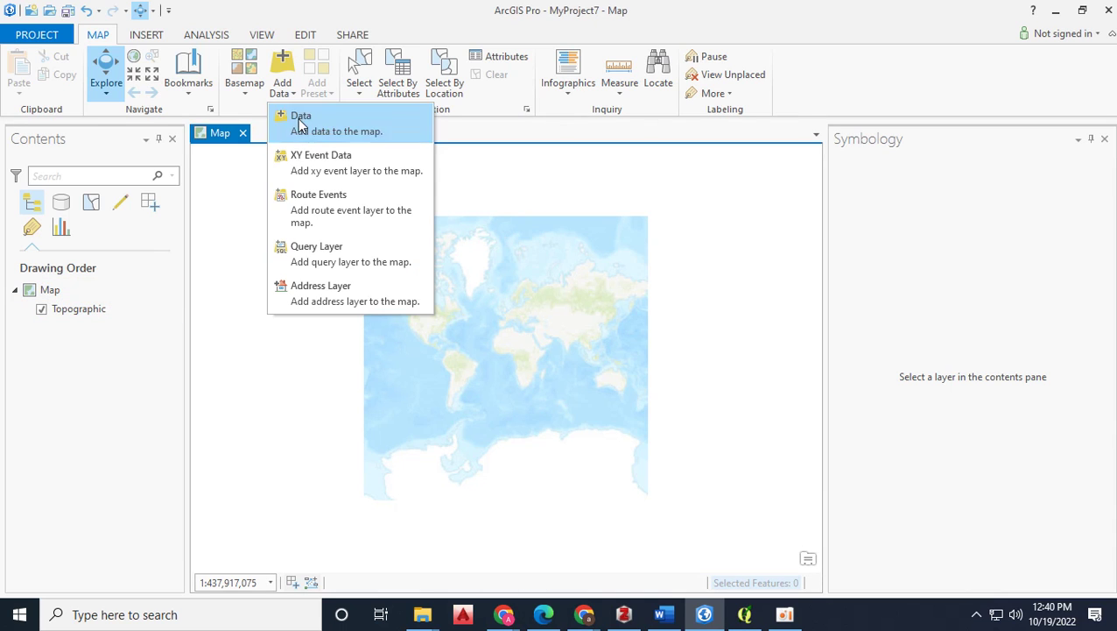
click(301, 123)
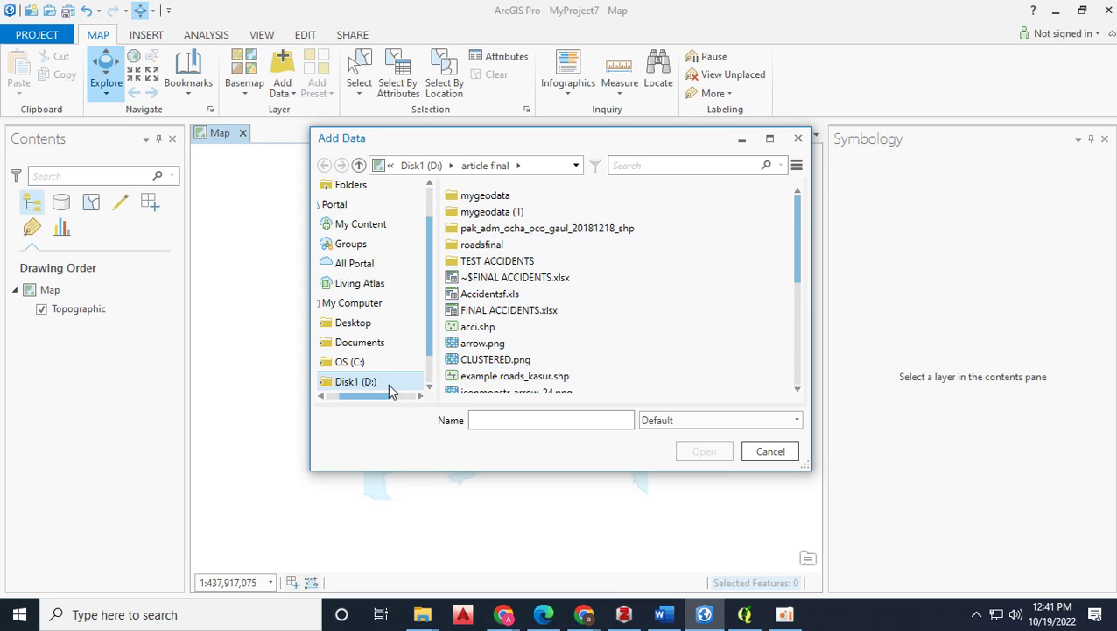
click(390, 387)
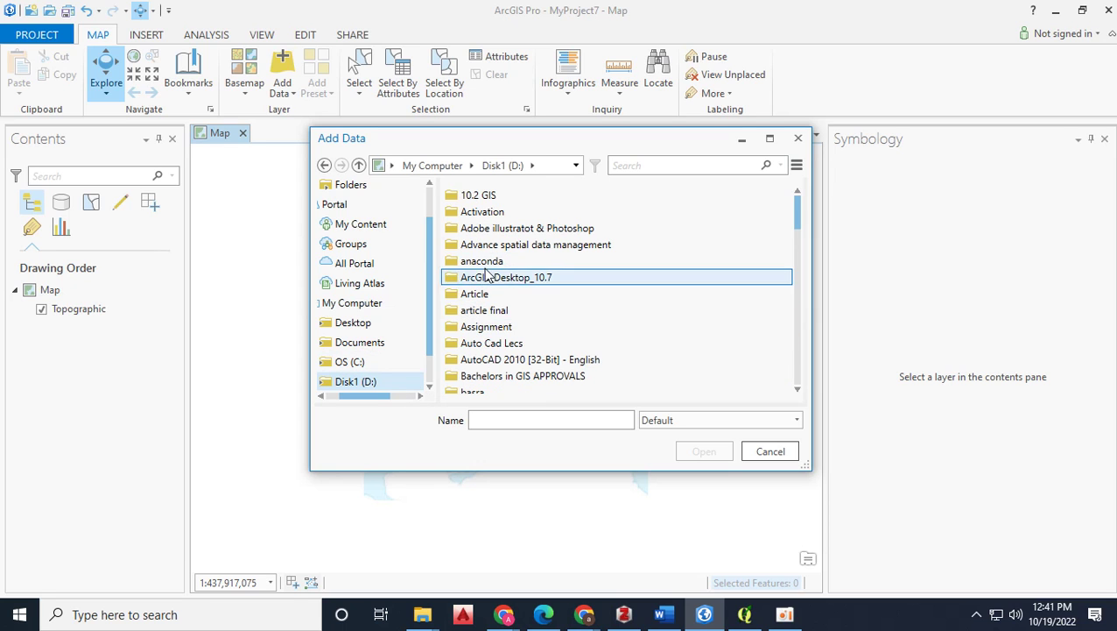
click(481, 295)
double_click(481, 296)
scroll(502, 366, down, 3)
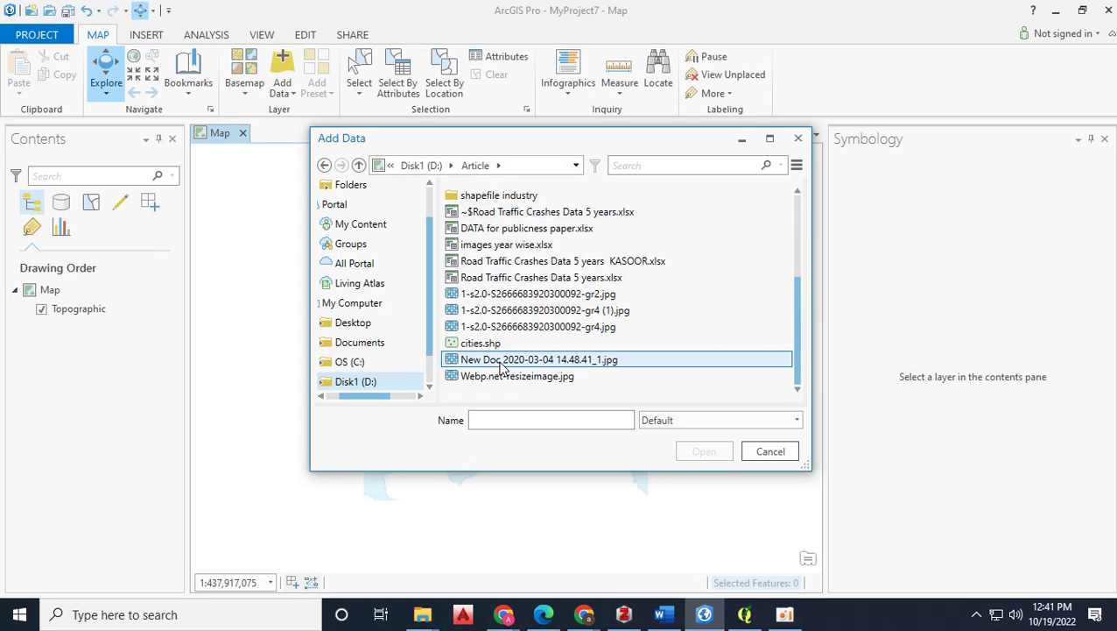
click(504, 348)
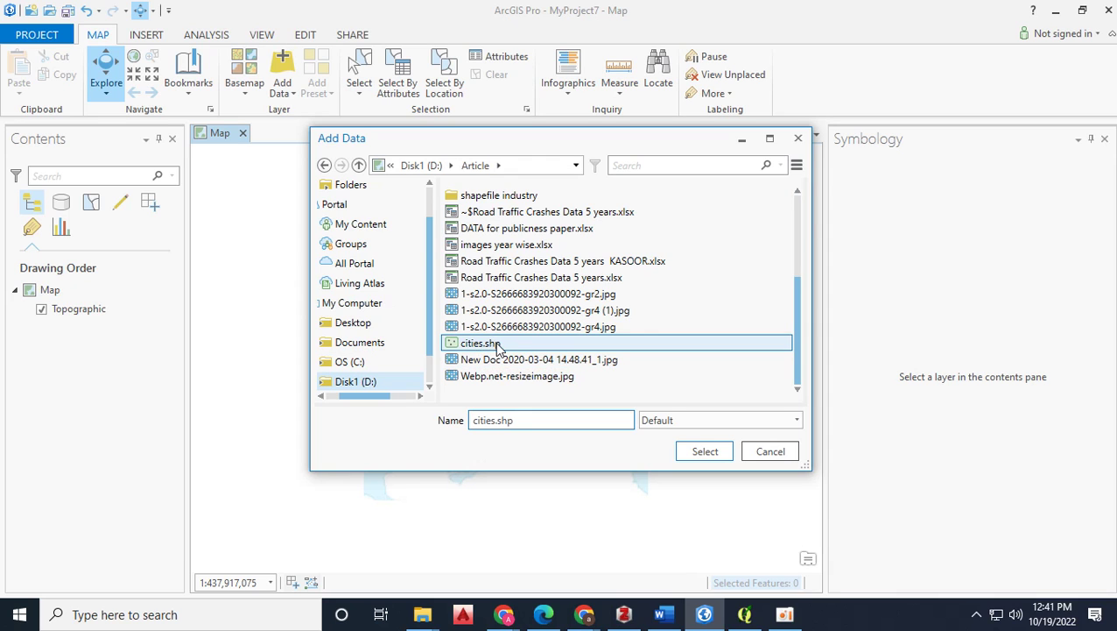
click(691, 452)
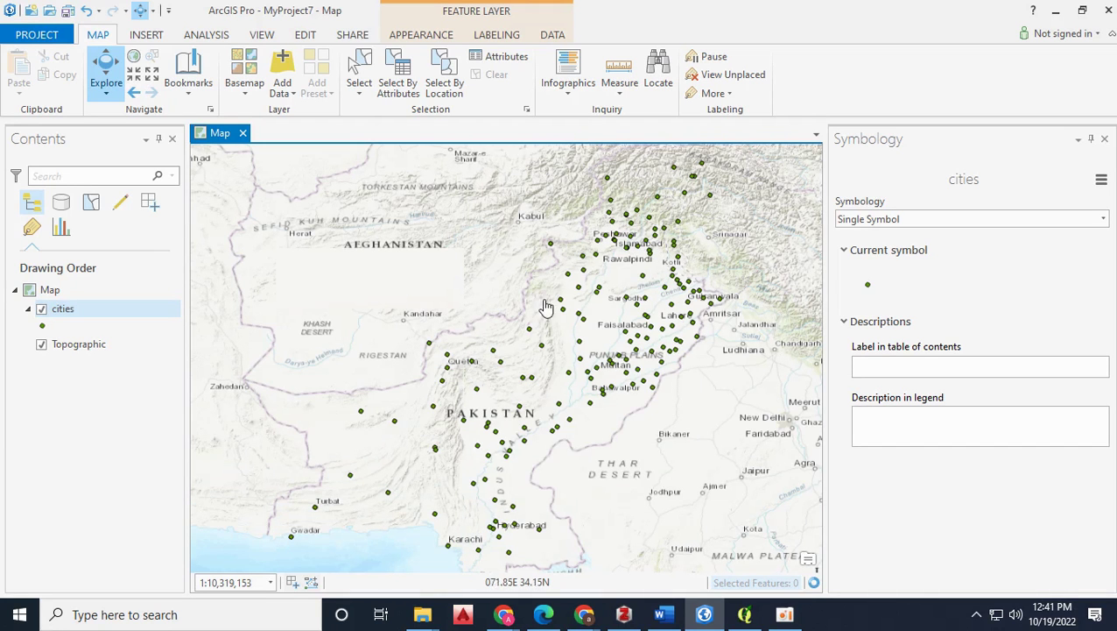
Switch the cities layer to Heat Map symbology and select its legend entry
click(896, 222)
scroll(900, 369, down, 5)
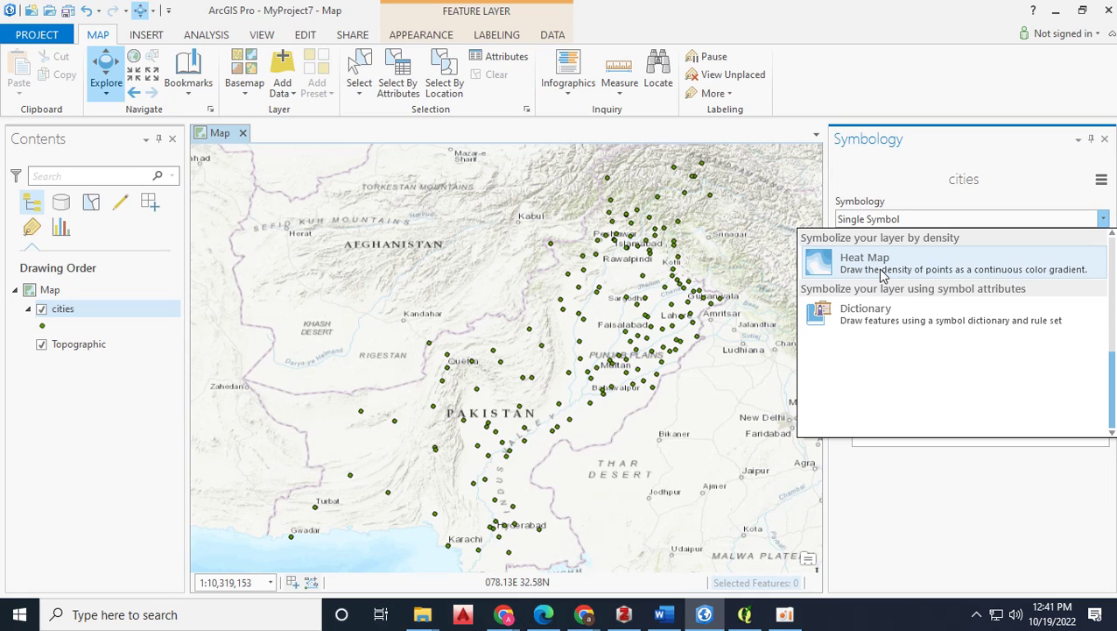
key(Escape)
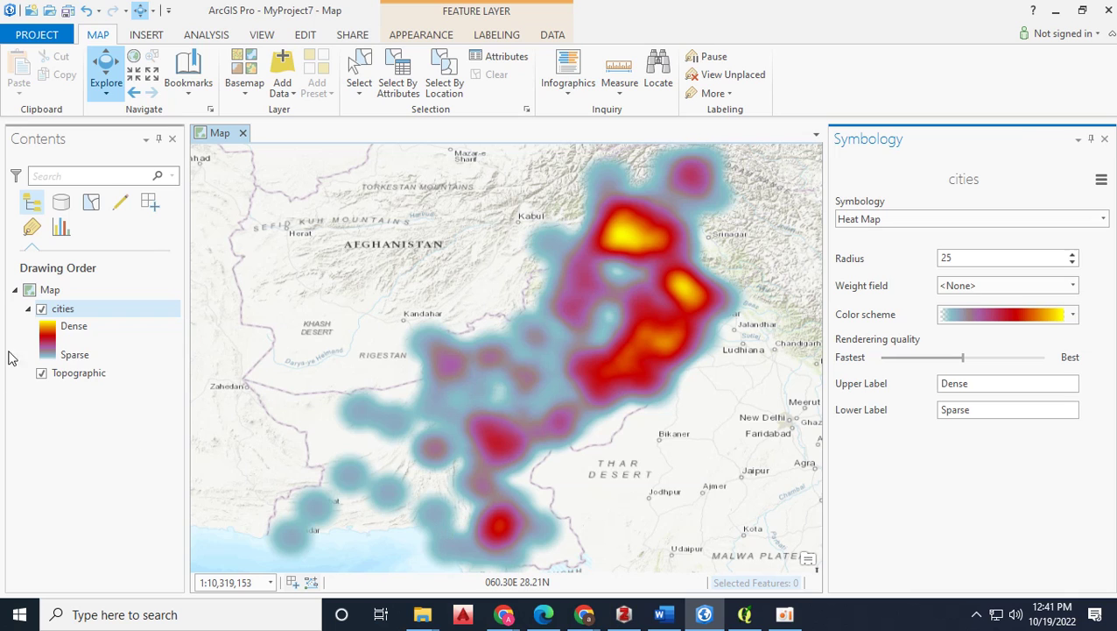
click(49, 362)
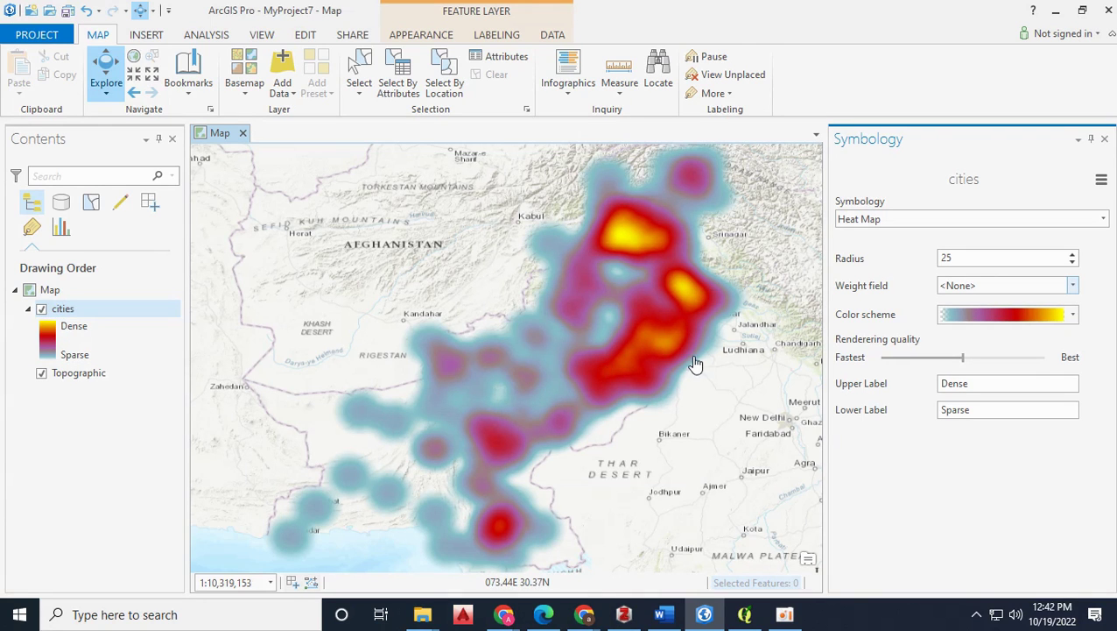
Weight the heat map by population, then change the weight field to populati_1
click(1073, 286)
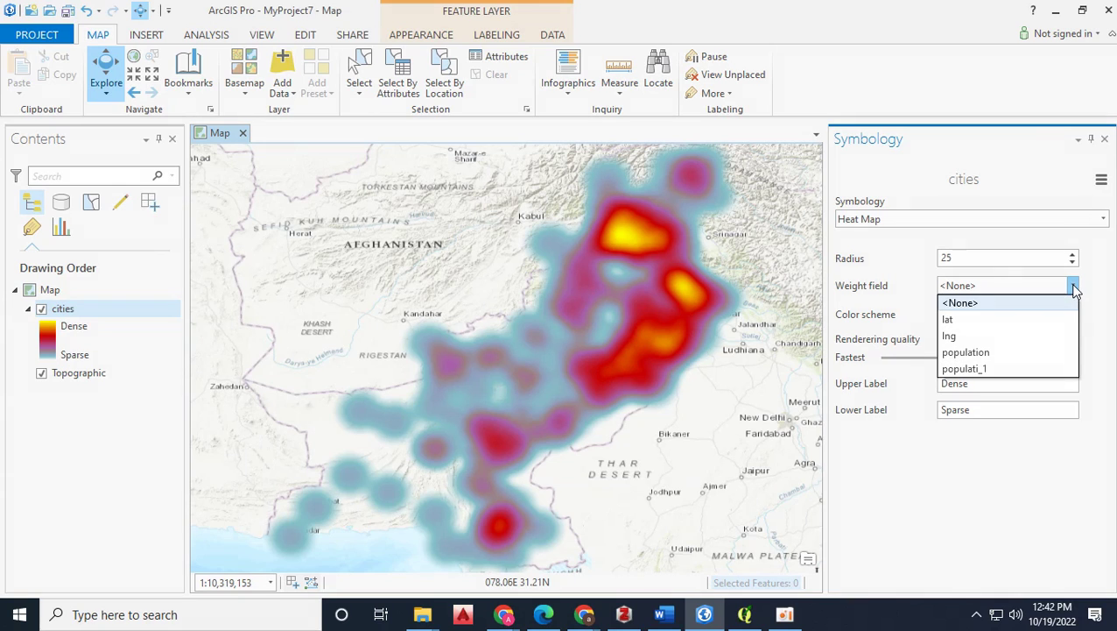
click(1012, 353)
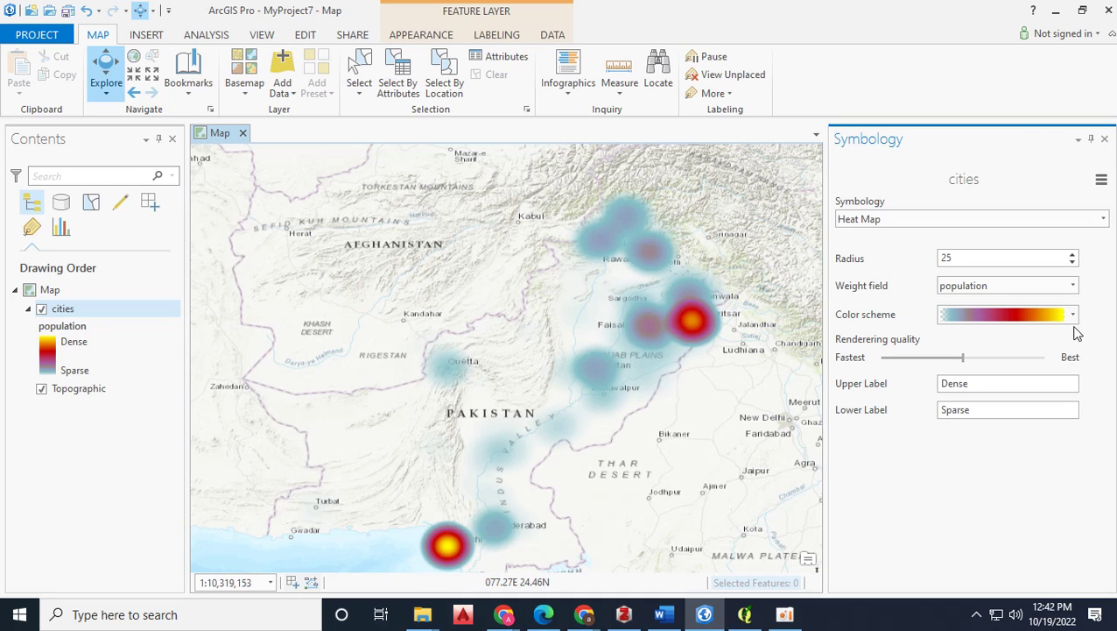
click(1073, 314)
click(1073, 295)
click(1073, 286)
click(1025, 371)
click(963, 222)
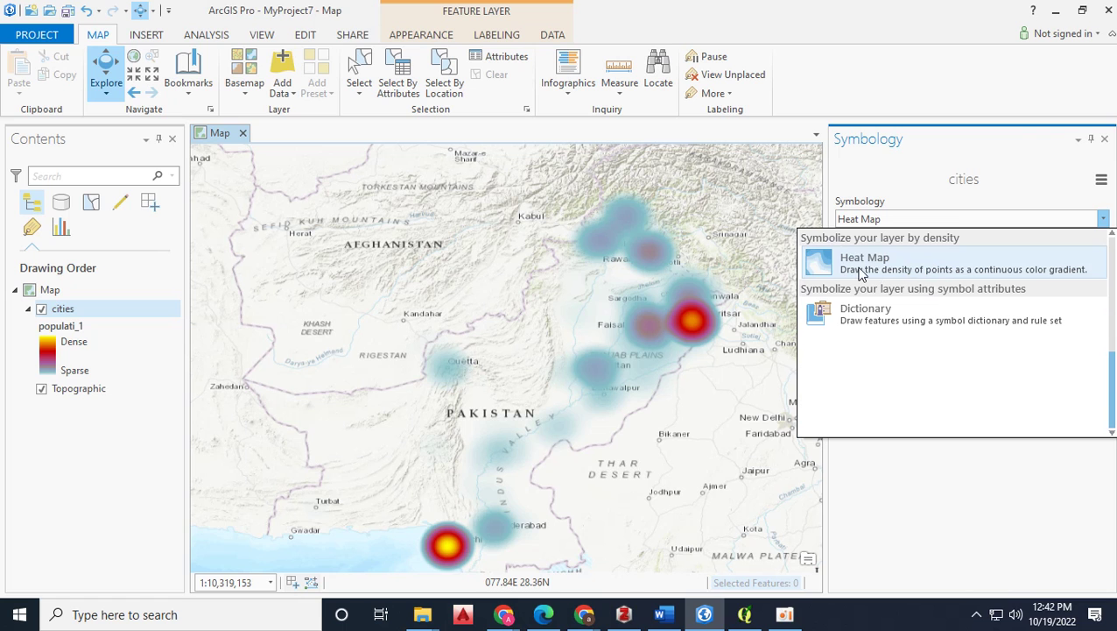
click(899, 263)
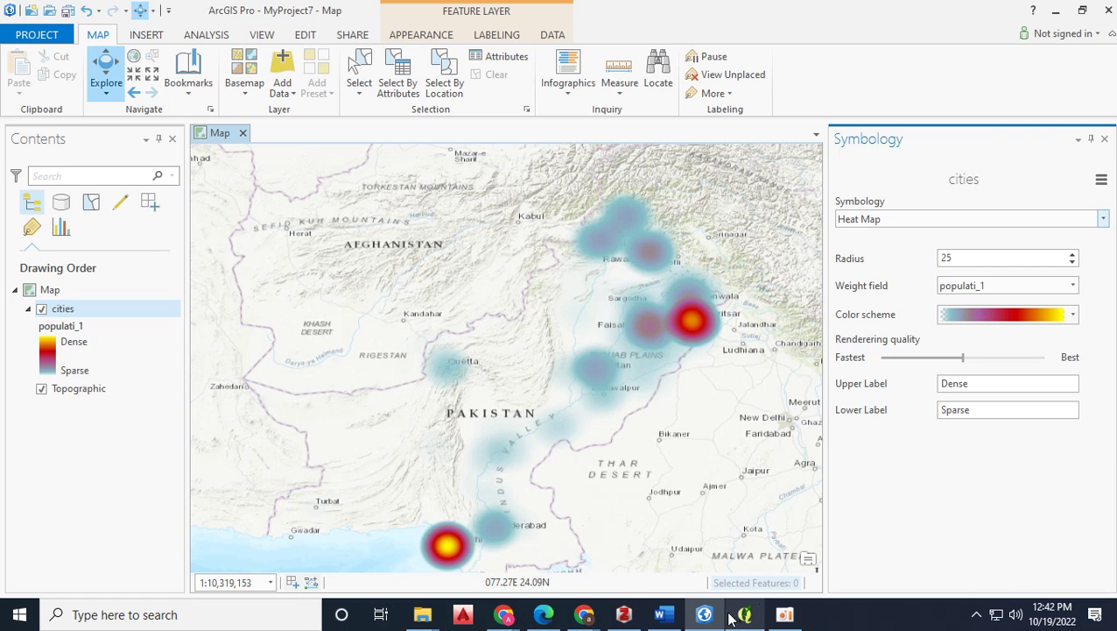
Zoom the map into Lahore and nudge the view over its hotspot
scroll(711, 326, up, 5)
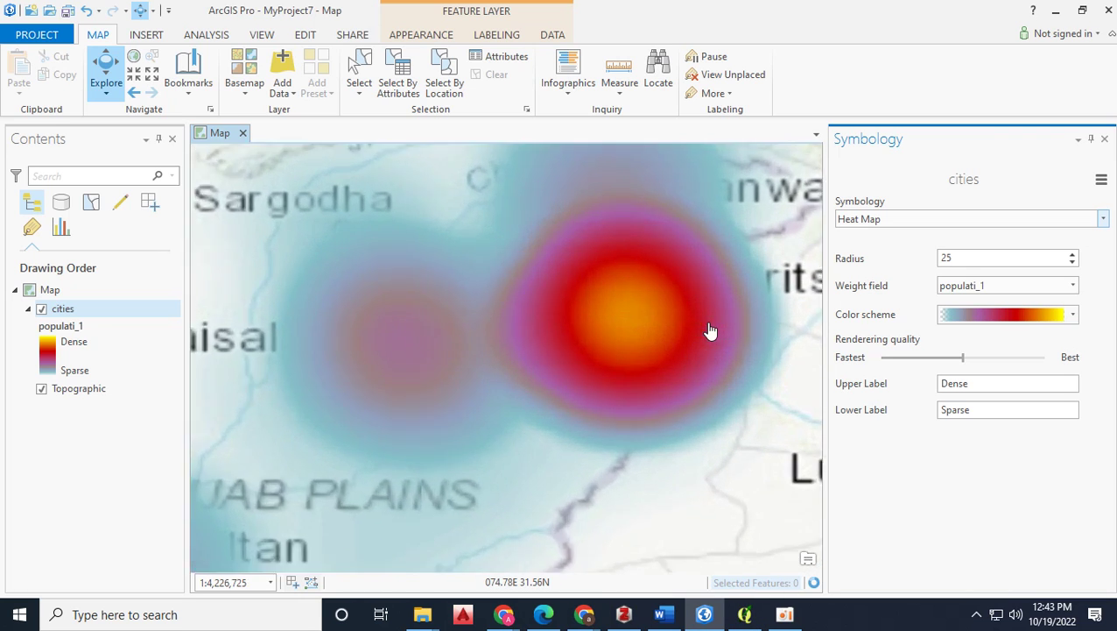
scroll(630, 333, up, 1)
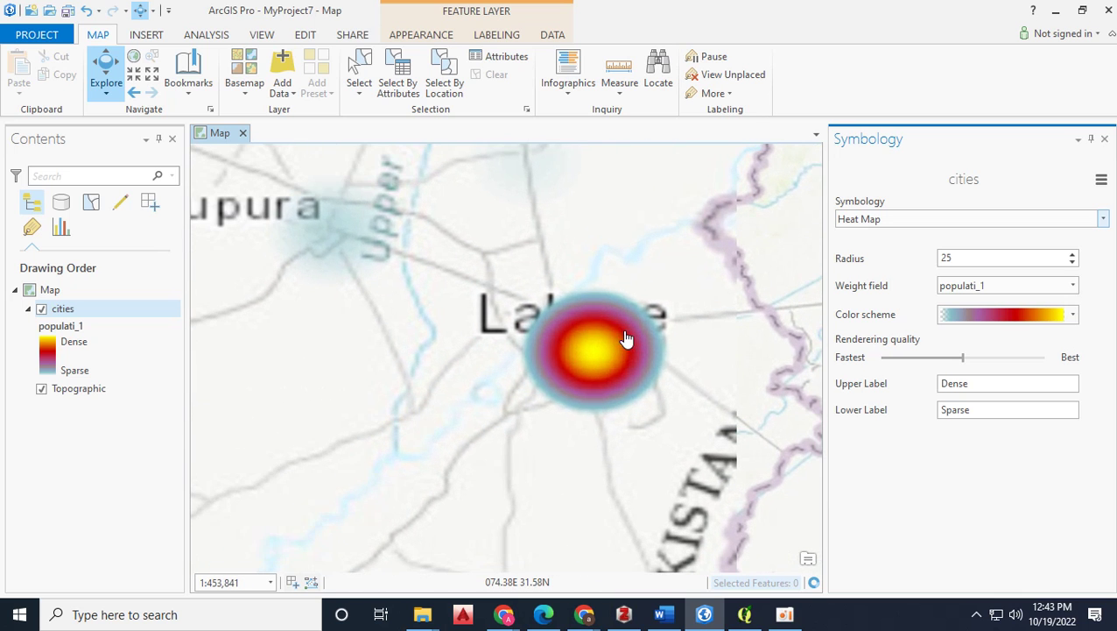
scroll(606, 352, up, 2)
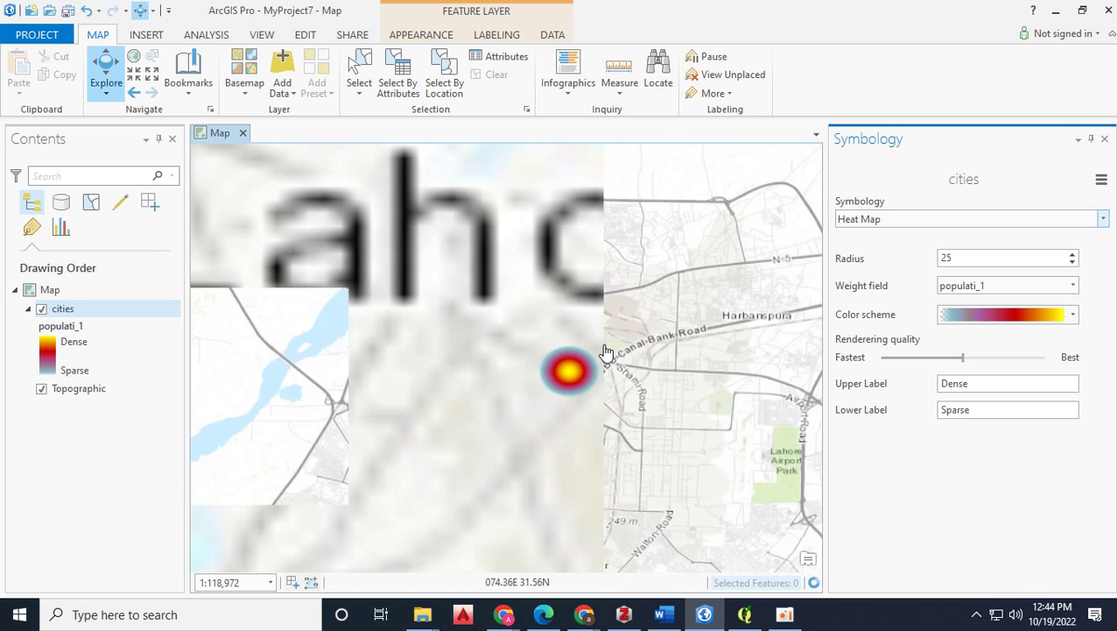
scroll(606, 352, down, 1)
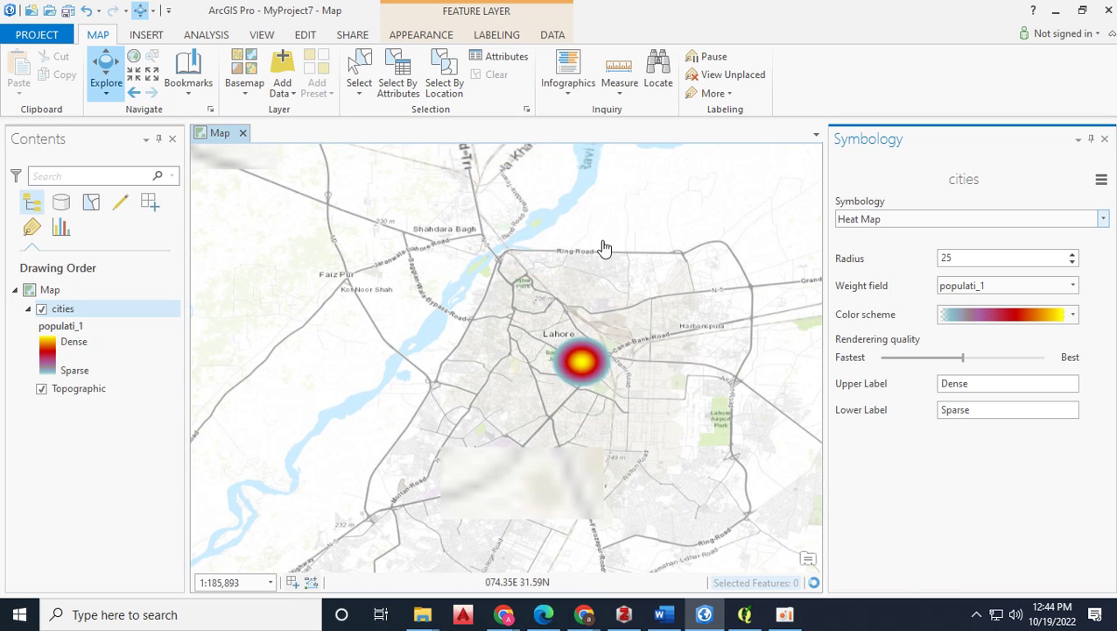
drag(601, 223, 597, 207)
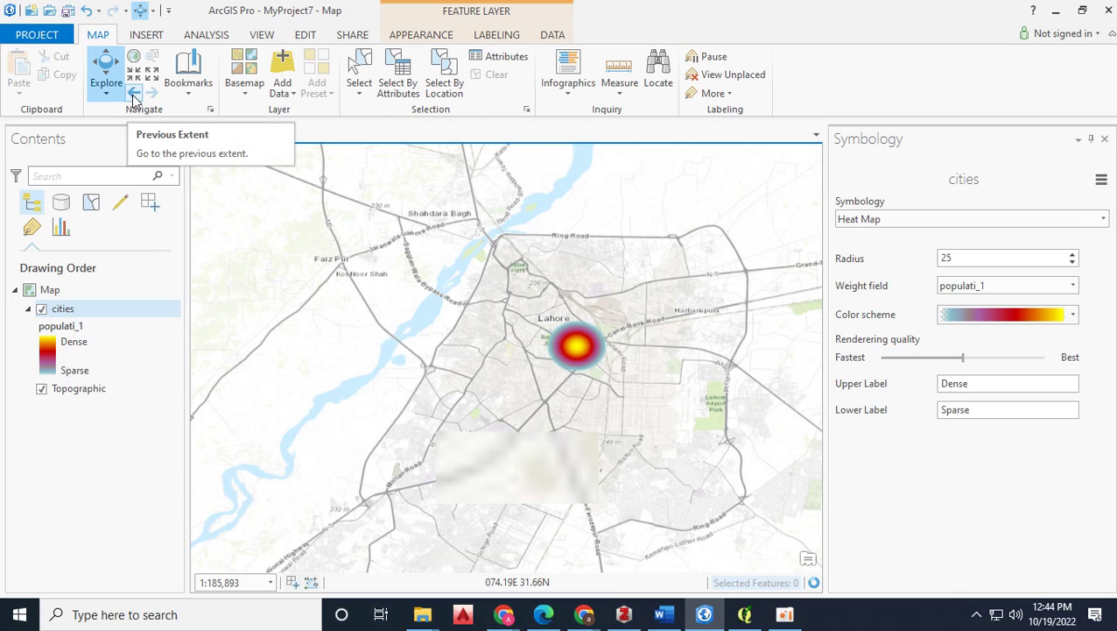
Enable Swipe for the cities layer from the Feature Layer Appearance tab
click(146, 36)
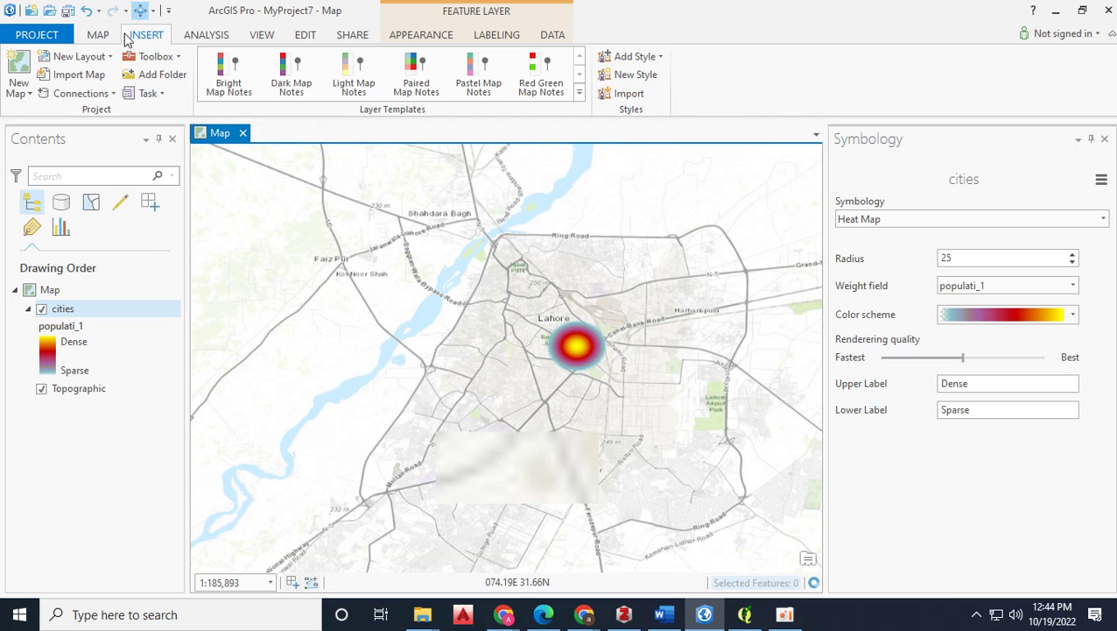
click(422, 34)
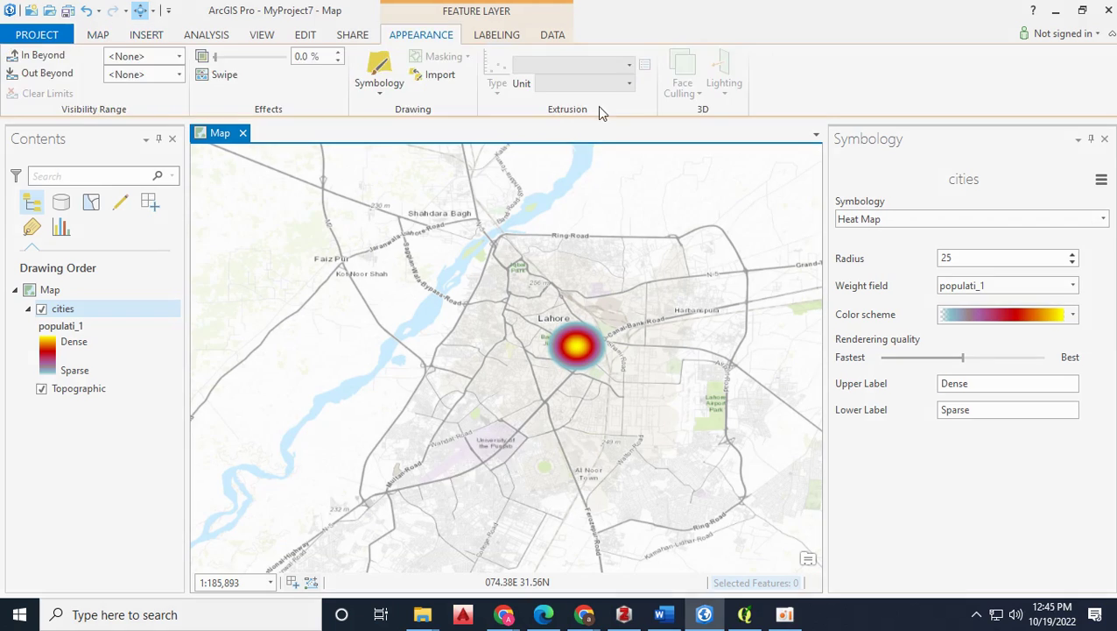
click(227, 76)
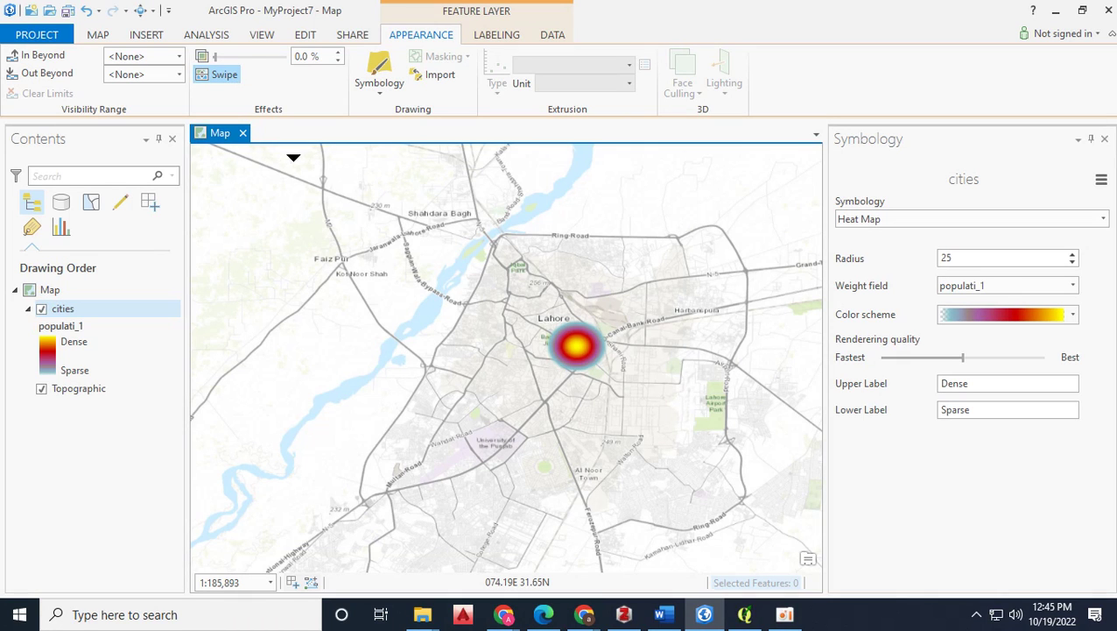